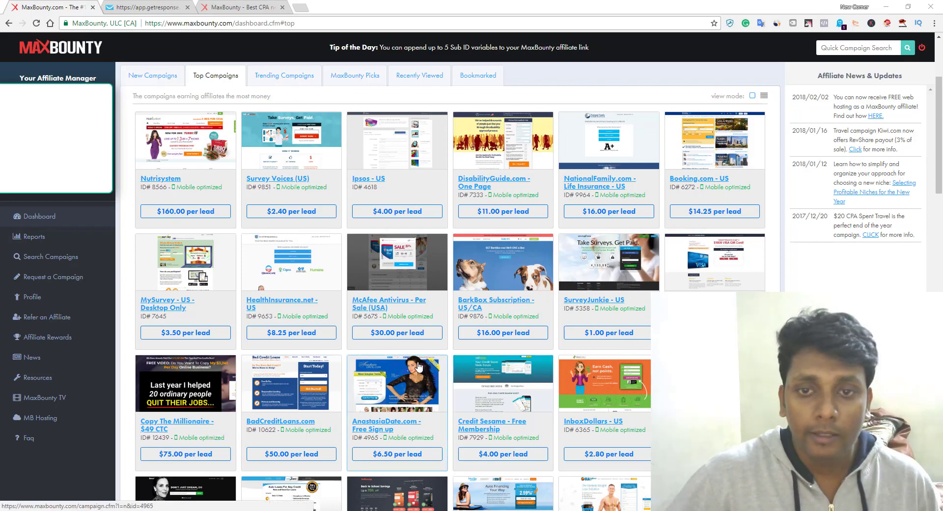
pyautogui.scroll(-2, 419, 366)
pyautogui.scroll(-3, 271, 377)
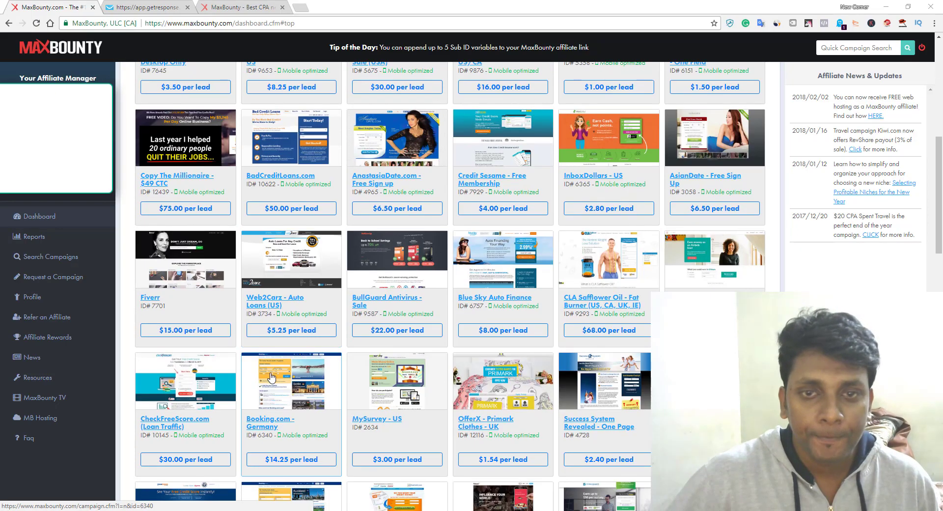
pyautogui.scroll(5, 344, 383)
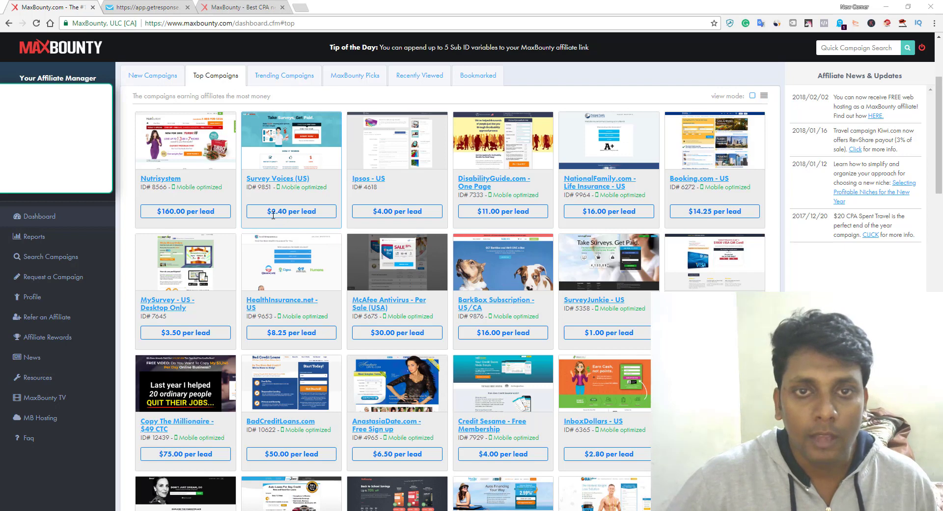
pyautogui.moveTo(267, 213); pyautogui.dragTo(318, 213)
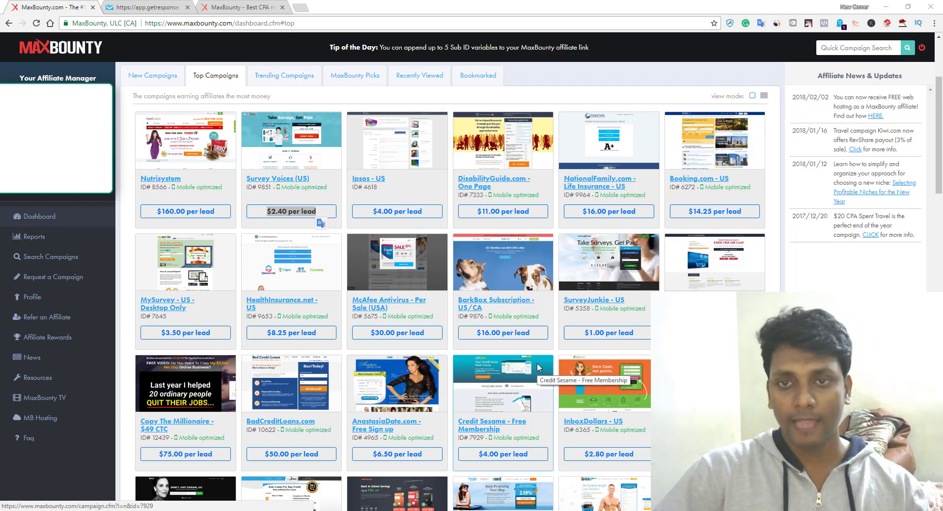
# - Open the BarkBox Subscription campaign, signing back in to the affiliate dashboard
pyautogui.click(524, 279)
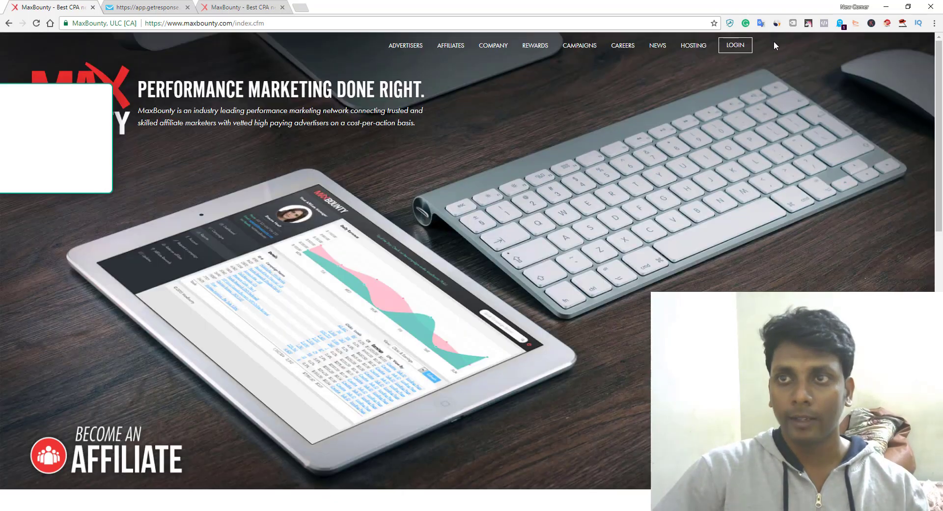
pyautogui.click(737, 46)
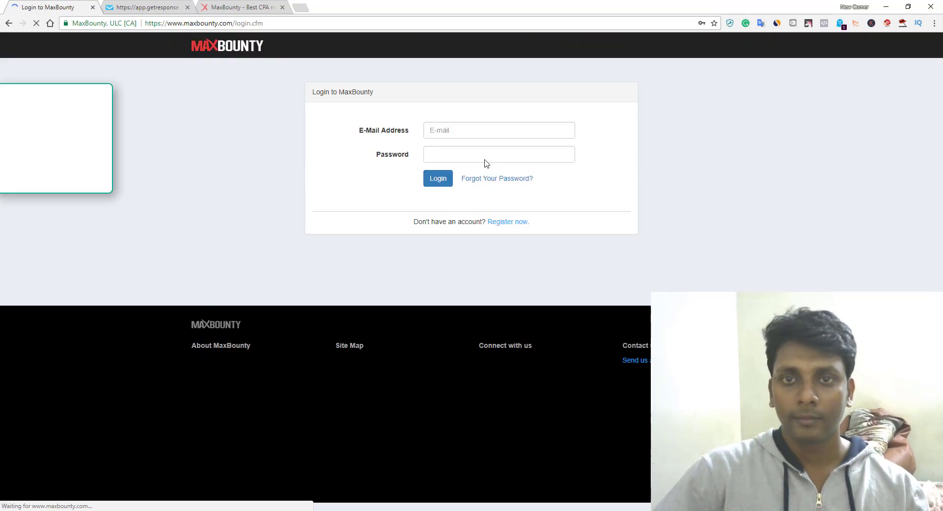
pyautogui.click(437, 179)
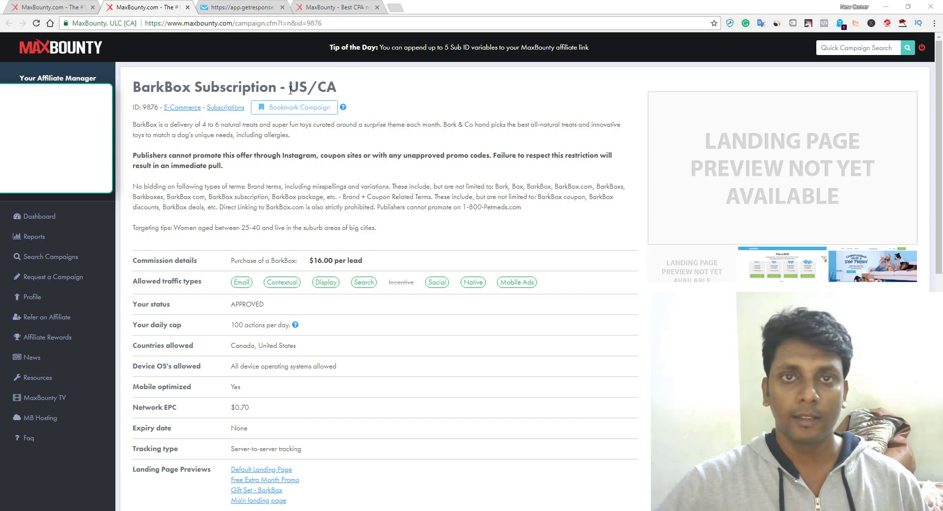
# - Highlight 'US/CA' in the campaign title and the $16.00 per lead commission
pyautogui.moveTo(298, 88); pyautogui.dragTo(347, 91)
pyautogui.click(385, 86)
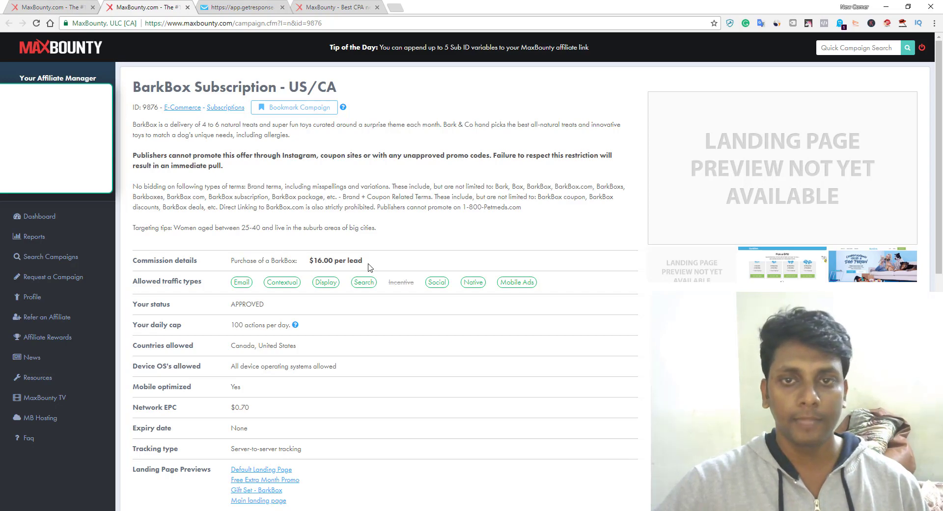
pyautogui.moveTo(364, 261); pyautogui.dragTo(308, 261)
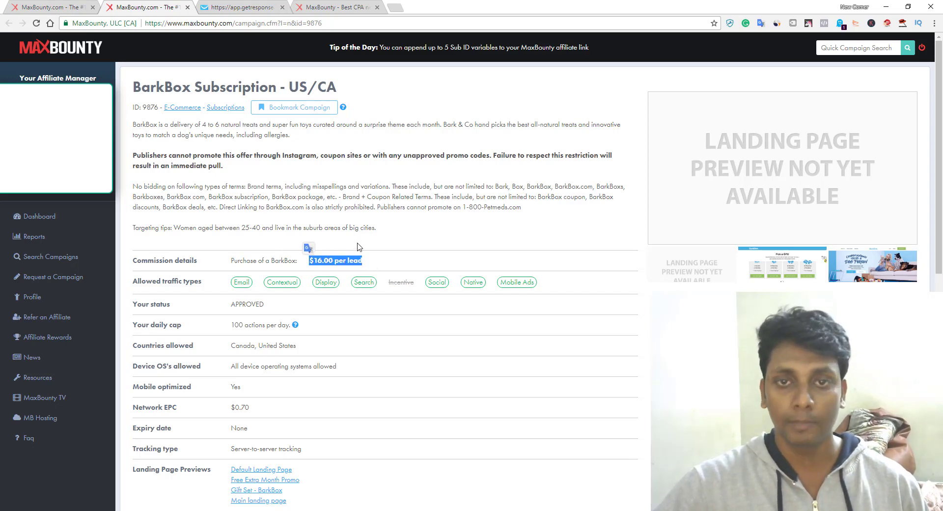
pyautogui.click(435, 232)
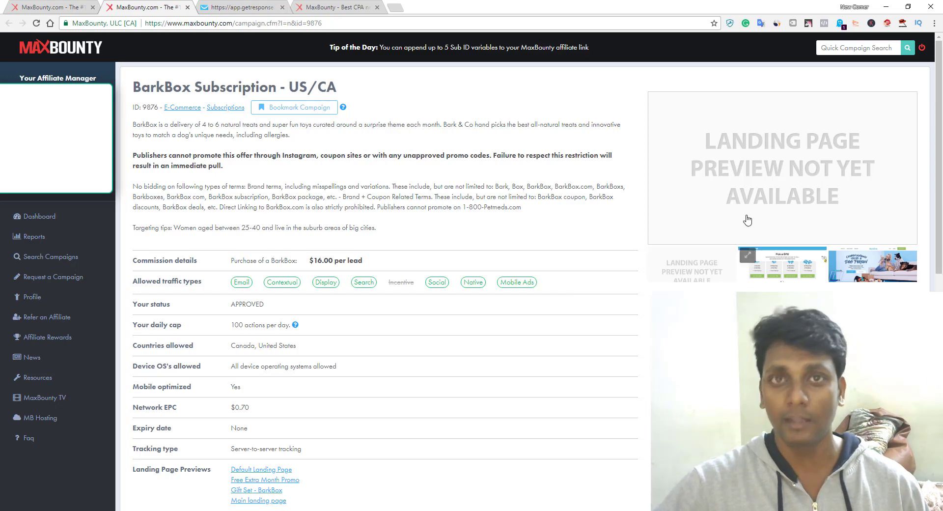
pyautogui.moveTo(367, 261); pyautogui.dragTo(313, 263)
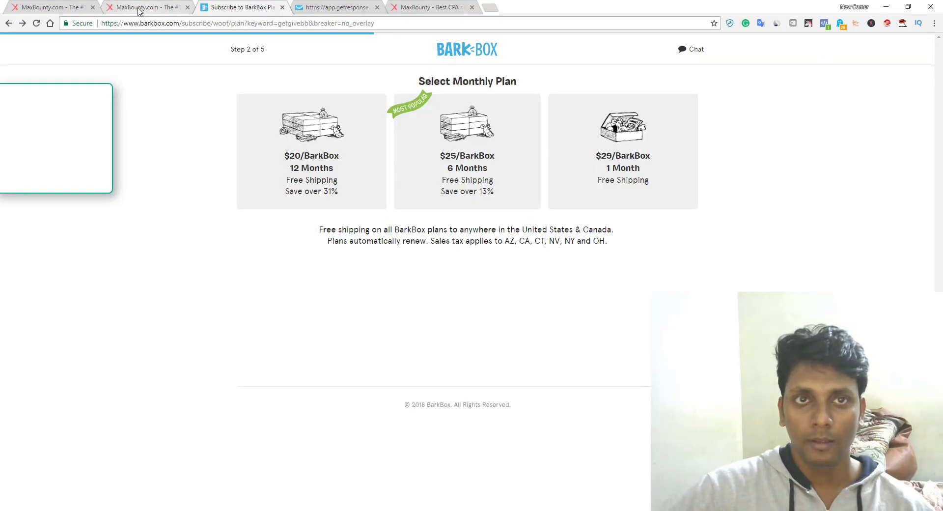
pyautogui.click(142, 7)
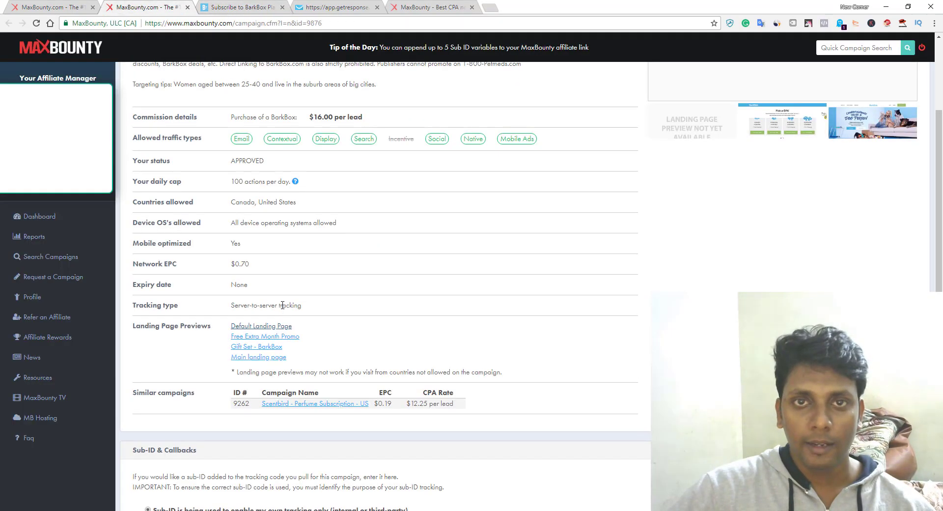
pyautogui.scroll(3, 296, 161)
pyautogui.moveTo(200, 88); pyautogui.dragTo(275, 89)
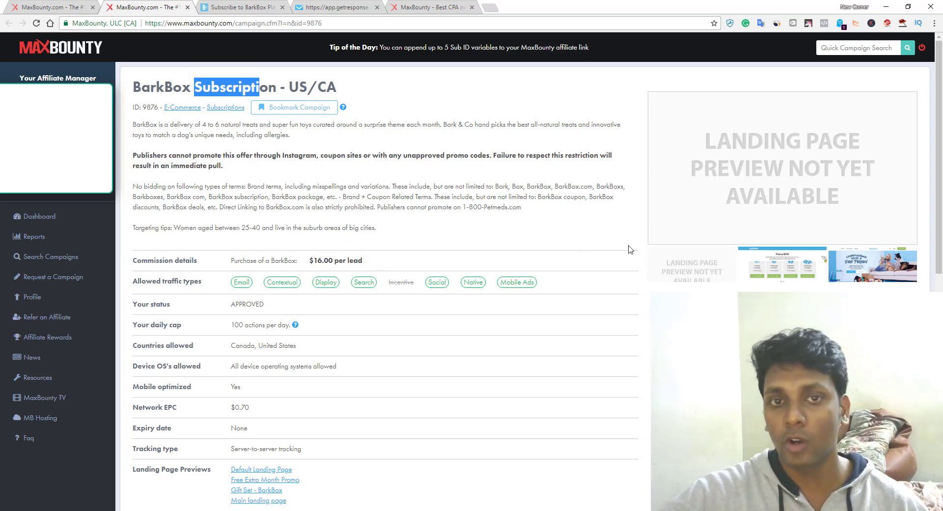
pyautogui.moveTo(307, 263); pyautogui.dragTo(371, 261)
pyautogui.click(304, 244)
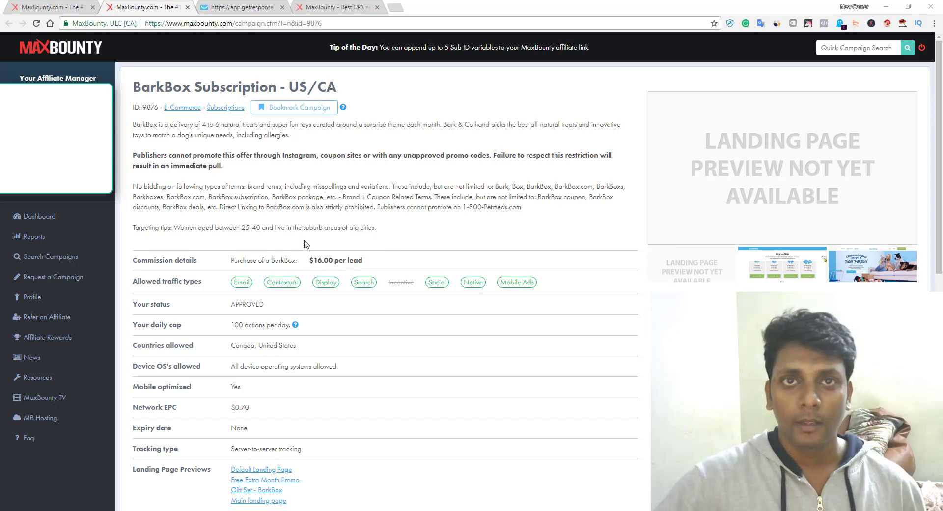
pyautogui.scroll(-3, 422, 361)
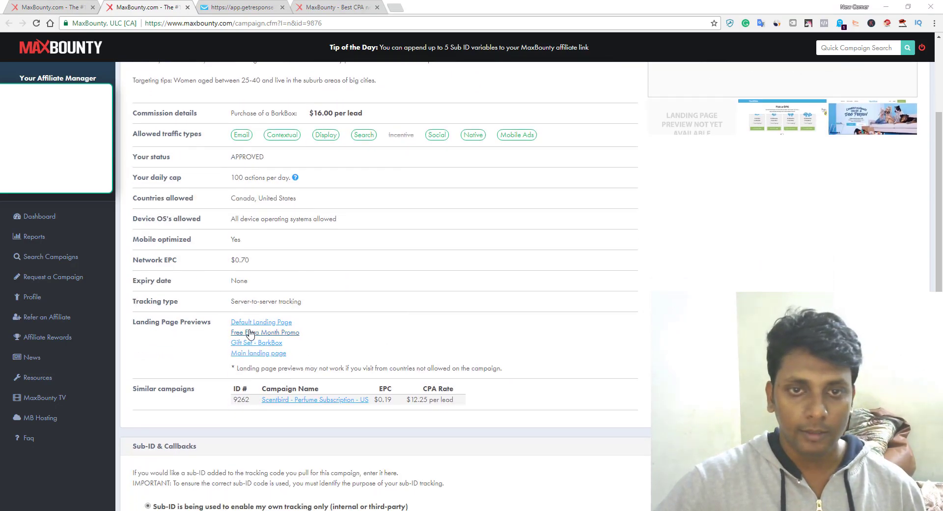
pyautogui.keyDown('ctrl'); pyautogui.click(252, 332); pyautogui.keyUp('ctrl')
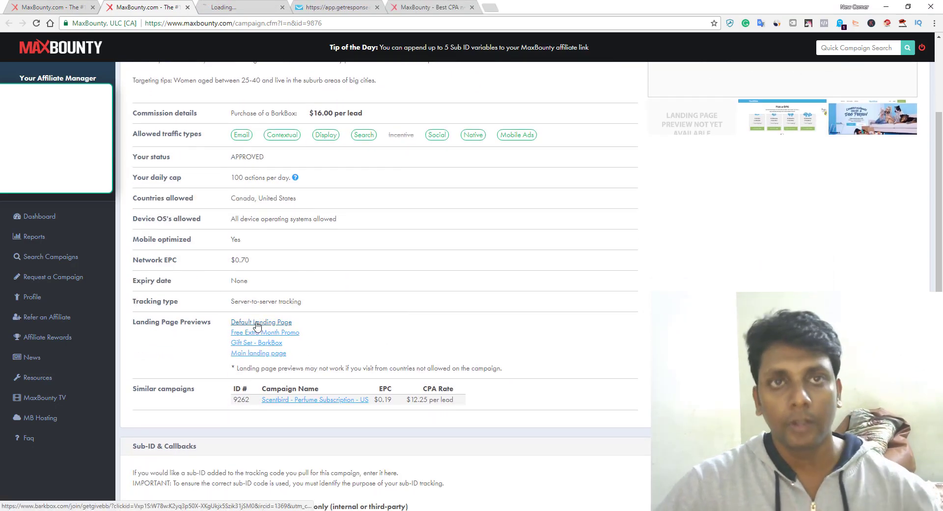
# - Switch to the newly opened barkbox.com tab showing the monthly dog goodies box
pyautogui.click(251, 6)
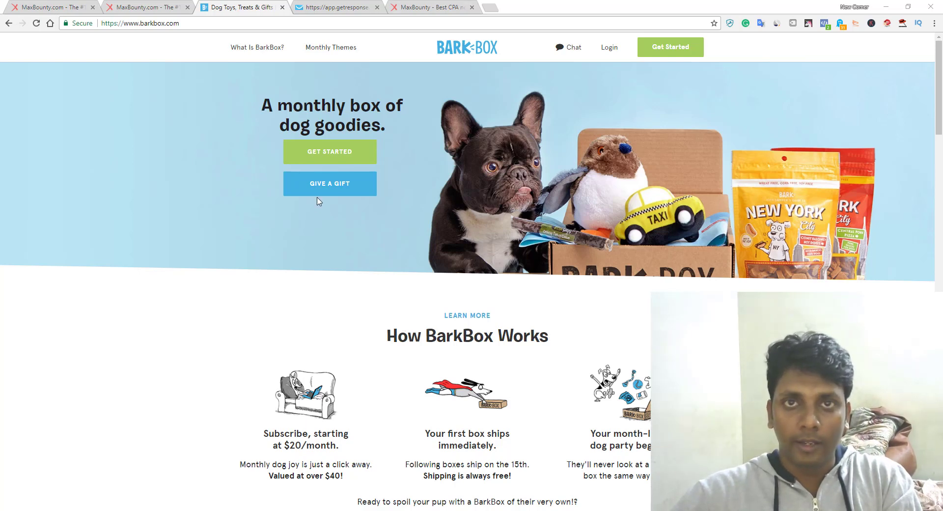
# - Return to the GetResponse editor and select the squeeze page's sign-up form section
pyautogui.click(334, 7)
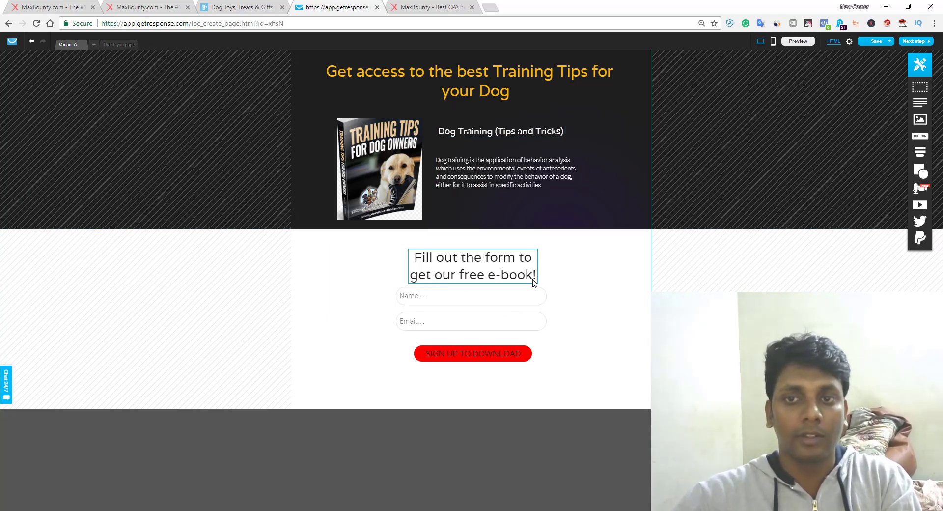
pyautogui.click(442, 297)
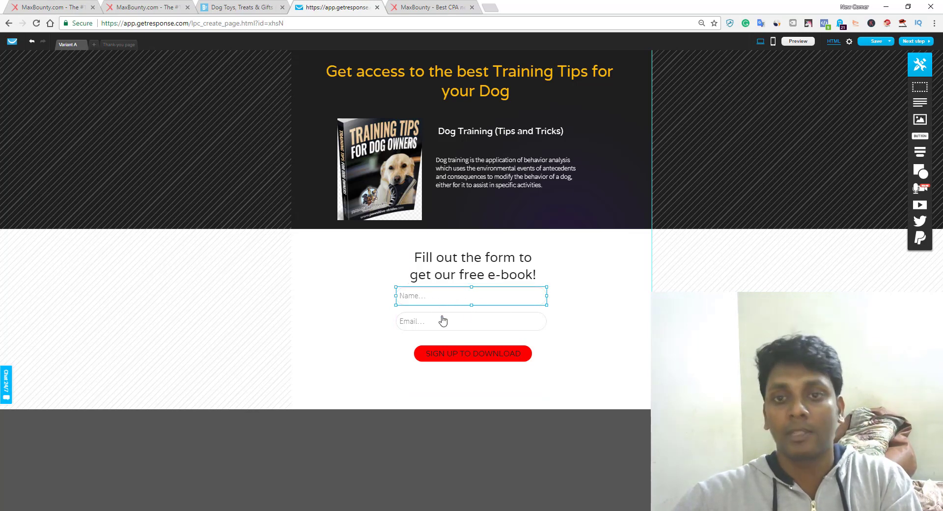
pyautogui.click(520, 341)
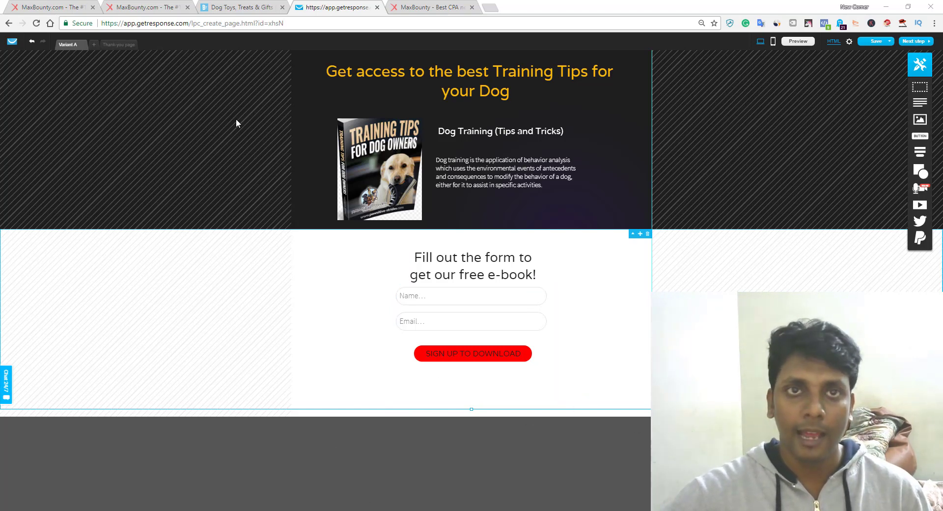
# - Glance back at the BarkBox offer page, then return to the squeeze page editor
pyautogui.click(239, 7)
pyautogui.scroll(7, 401, 357)
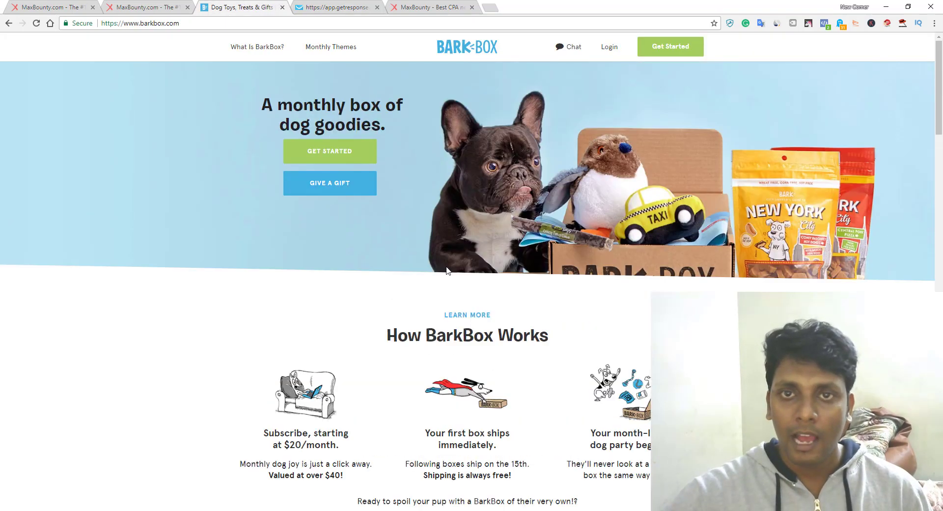
pyautogui.click(337, 6)
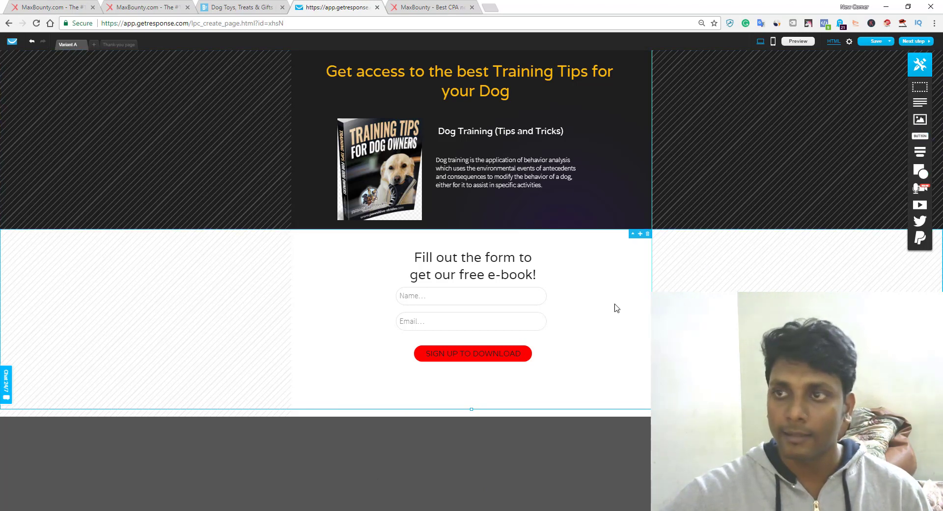
# - Drop a button into the sign-up form section and label it 'take a look'
pyautogui.moveTo(921, 136); pyautogui.dragTo(472, 400)
pyautogui.doubleClick(470, 399)
pyautogui.write('take a look')
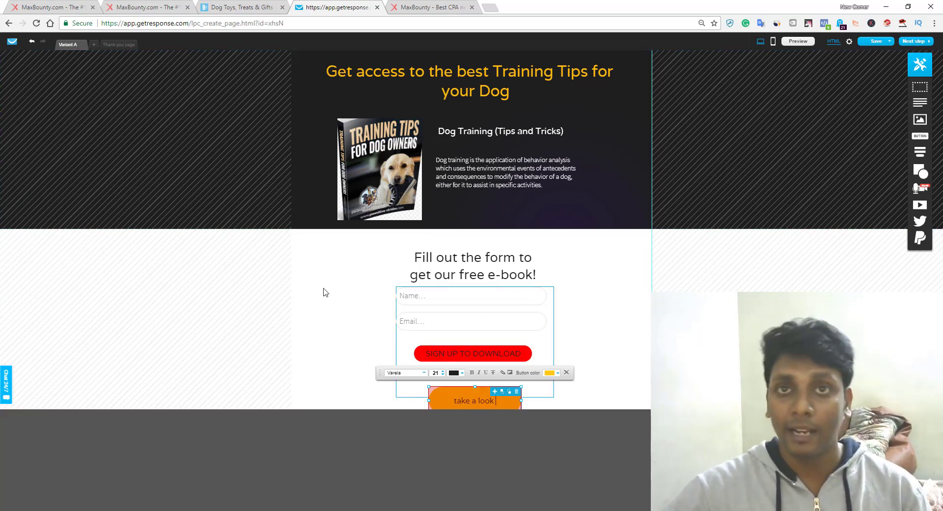
pyautogui.click(707, 275)
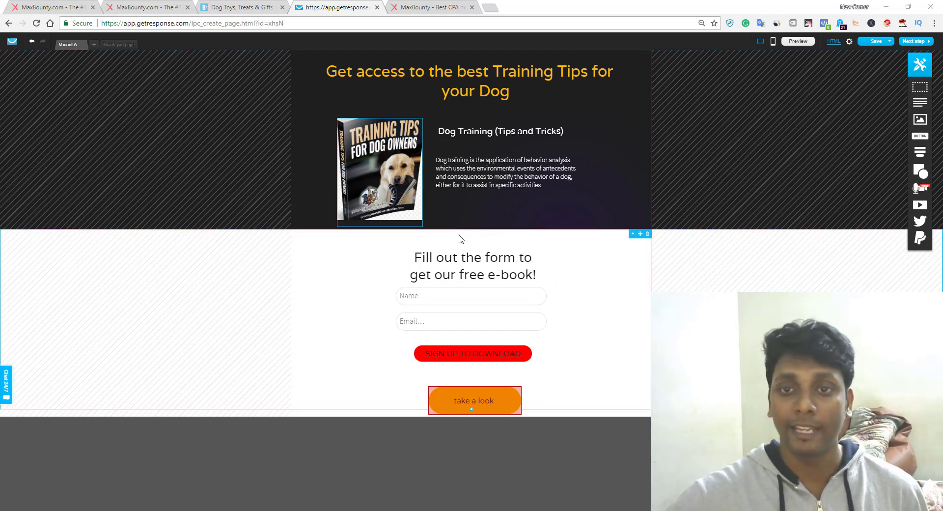
# - Open GetResponse email marketing in a background tab and return to the BarkBox page
pyautogui.middleClick(430, 362)
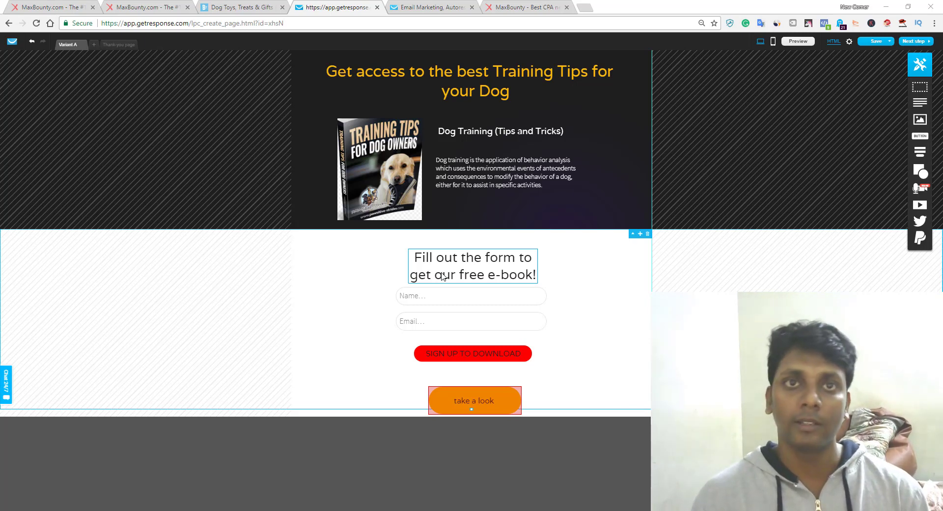
pyautogui.click(219, 7)
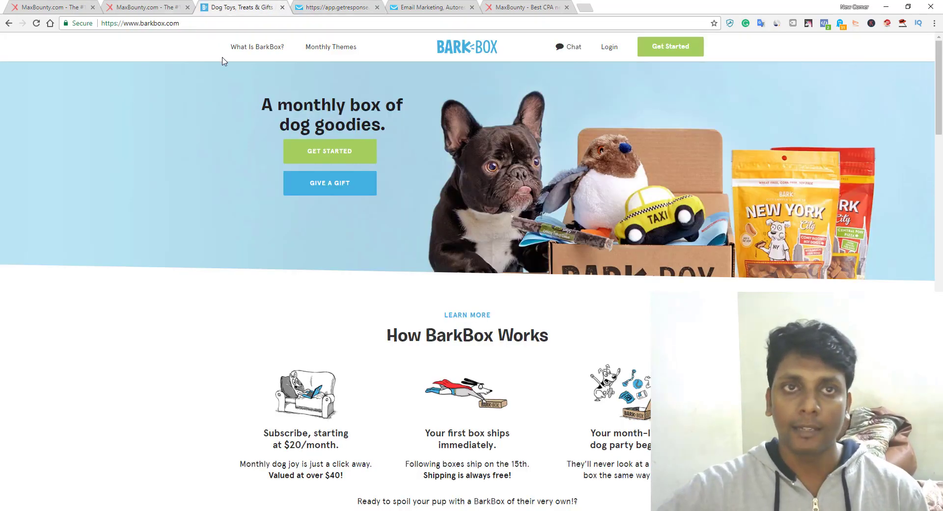
# - Go to the MaxBounty campaign page and scroll down to its Creatives section
pyautogui.hotkey('ctrl', 'shift', 'Tab')
pyautogui.scroll(-8, 599, 210)
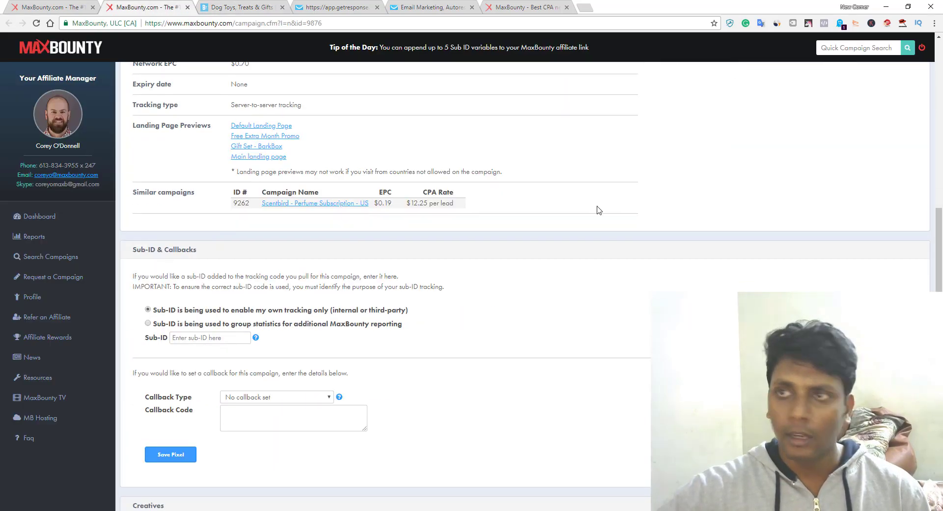
pyautogui.scroll(8, 599, 211)
pyautogui.scroll(-9, 332, 256)
pyautogui.scroll(-3, 363, 339)
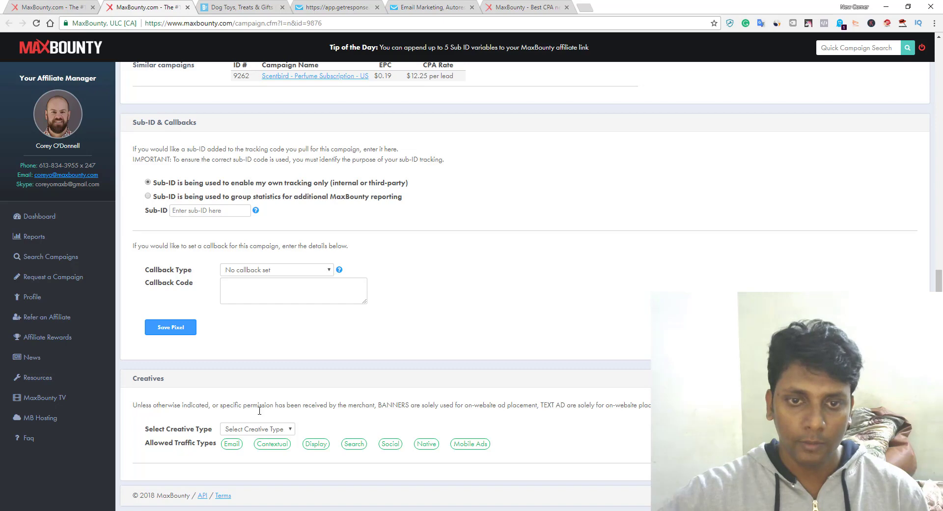
# - Show the campaign's Banners creatives for review, then switch to GetResponse's autoresponder calendar
pyautogui.click(264, 430)
pyautogui.click(268, 428)
pyautogui.click(265, 430)
pyautogui.click(256, 450)
pyautogui.scroll(-10, 446, 388)
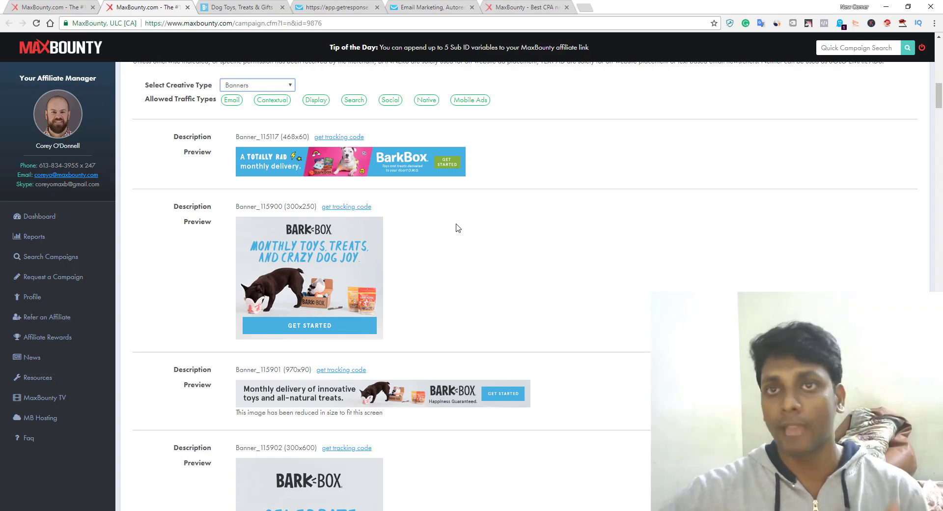
pyautogui.click(427, 7)
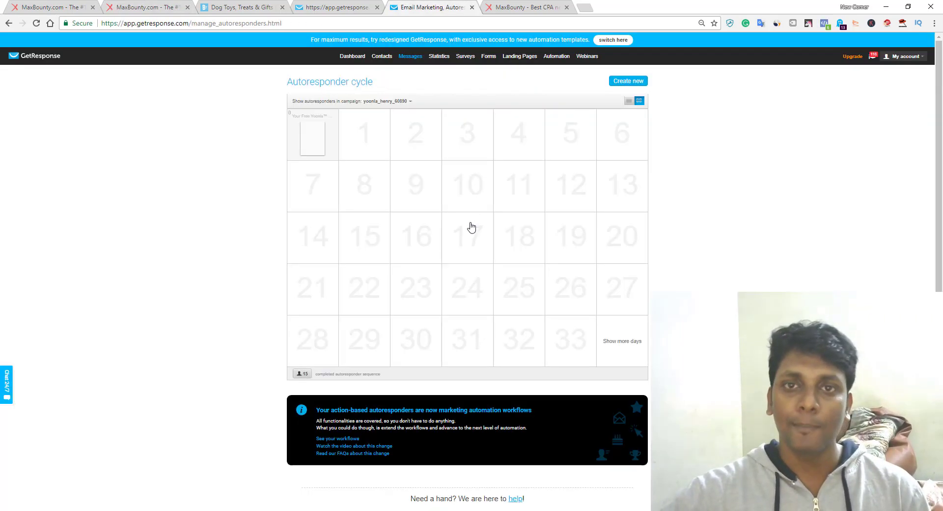